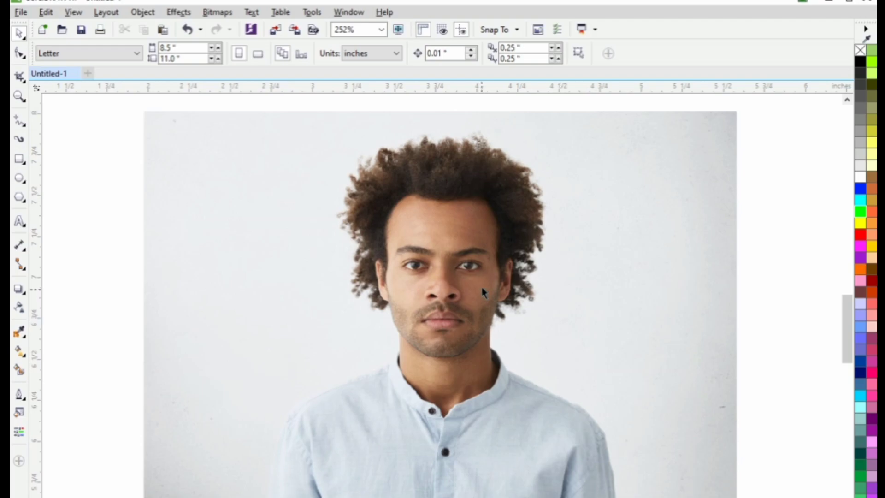
# Open the portrait bitmap for editing in Corel PHOTO-PAINT
pyautogui.click(471, 267)
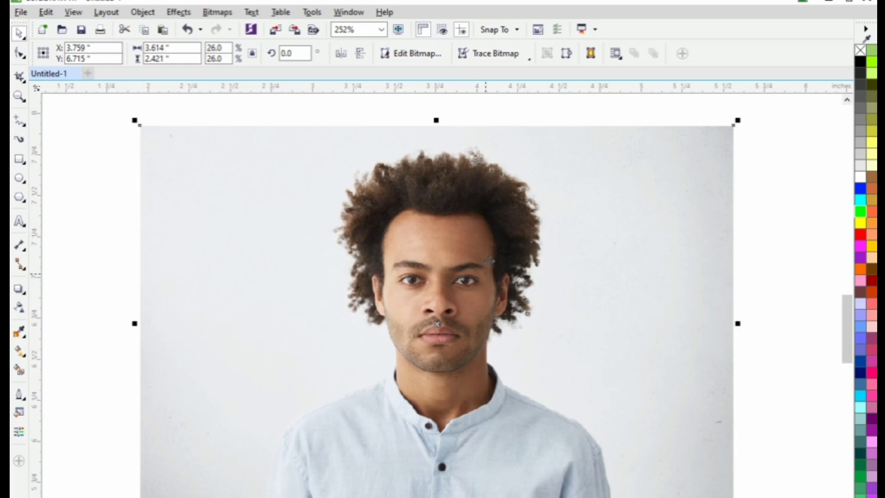
pyautogui.click(454, 229)
pyautogui.rightClick(454, 229)
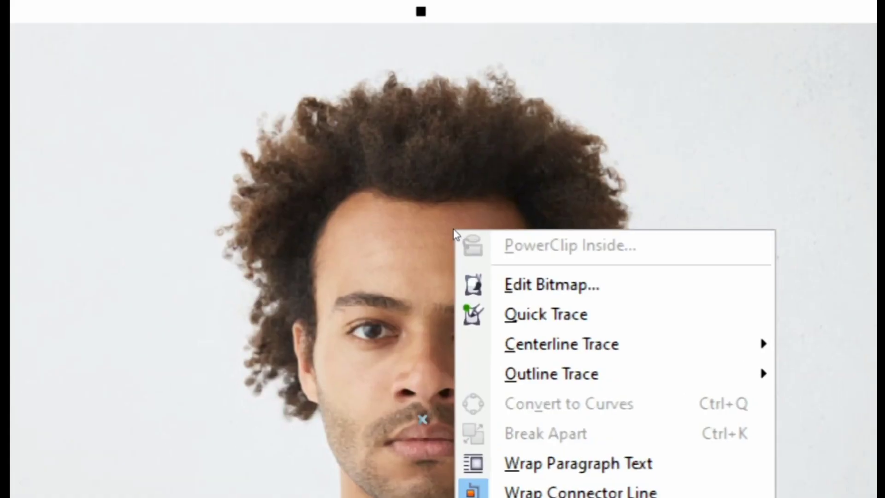
pyautogui.click(546, 256)
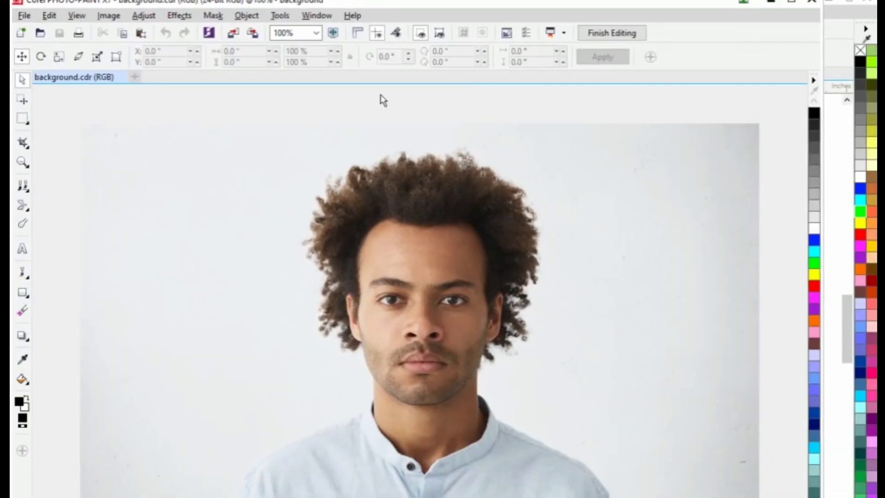
pyautogui.moveTo(442, 2)
pyautogui.mouseDown()
pyautogui.moveTo(466, 74)
pyautogui.moveTo(455, 75)
pyautogui.moveTo(448, 24)
pyautogui.moveTo(460, 22)
pyautogui.moveTo(448, 21)
pyautogui.mouseUp()
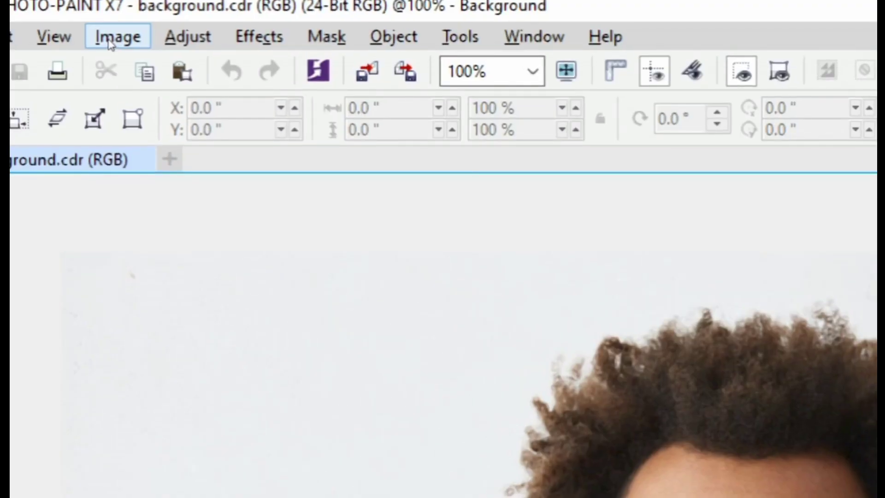
# Open the portrait in the Cutout Lab and set the Highlighter's nib size to 28
pyautogui.click(110, 44)
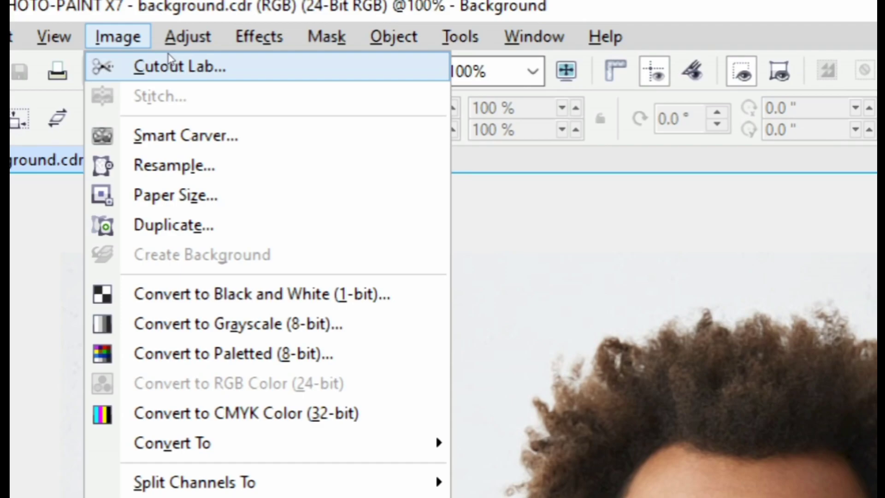
pyautogui.click(169, 55)
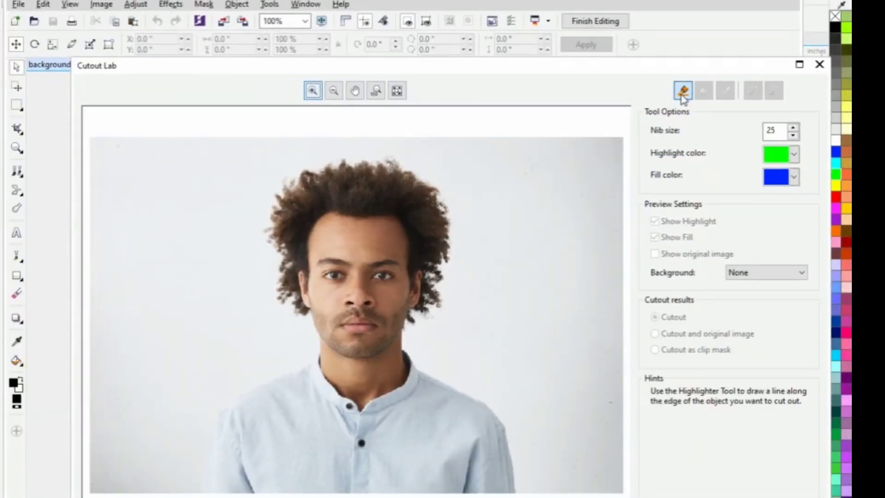
pyautogui.click(683, 92)
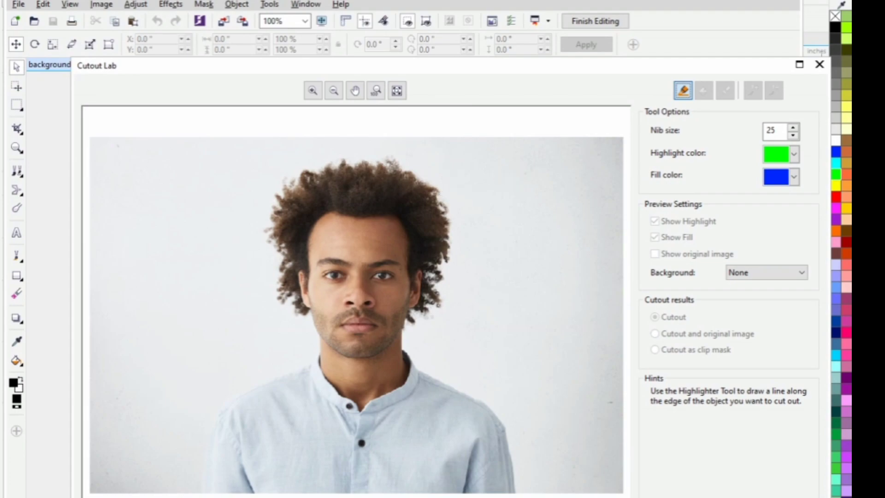
pyautogui.click(793, 127)
pyautogui.click(793, 136)
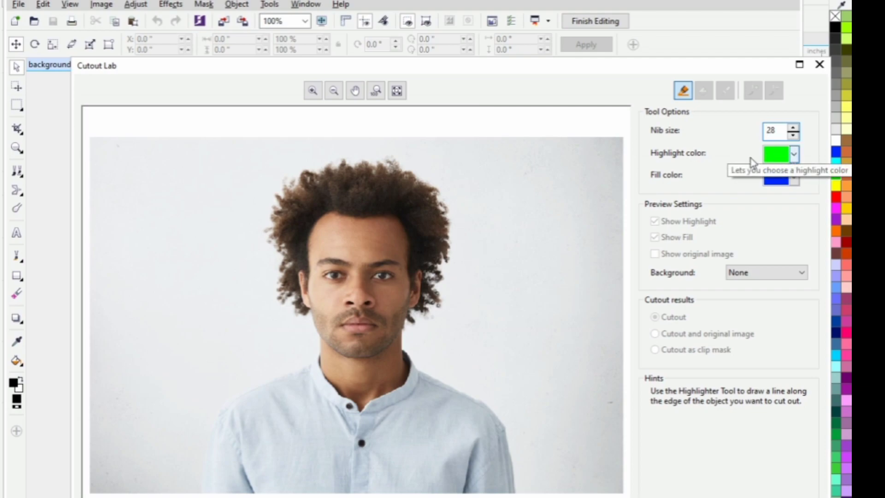
pyautogui.click(794, 154)
pyautogui.click(795, 155)
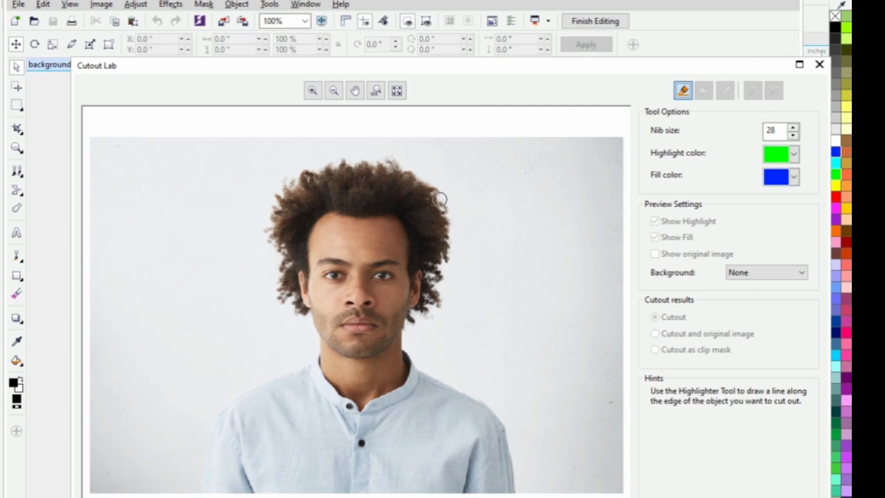
# Highlight the man's whole outline along the hair, neck and shoulders down to the photo's lower edge on both sides
pyautogui.moveTo(437, 192)
pyautogui.mouseDown()
pyautogui.moveTo(451, 251)
pyautogui.moveTo(442, 252)
pyautogui.moveTo(436, 301)
pyautogui.mouseUp()
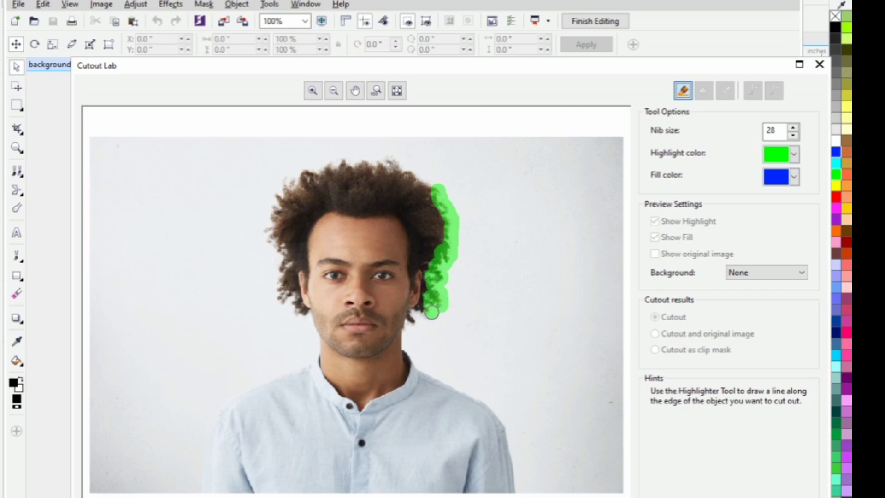
pyautogui.moveTo(428, 313)
pyautogui.mouseDown()
pyautogui.moveTo(407, 347)
pyautogui.moveTo(420, 363)
pyautogui.moveTo(499, 403)
pyautogui.moveTo(522, 491)
pyautogui.mouseUp()
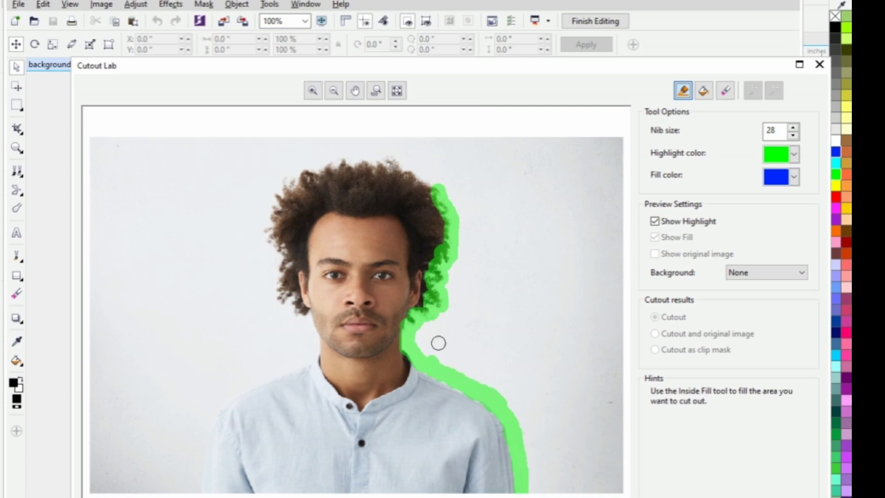
pyautogui.moveTo(431, 185)
pyautogui.mouseDown()
pyautogui.moveTo(397, 155)
pyautogui.moveTo(302, 167)
pyautogui.moveTo(277, 183)
pyautogui.moveTo(267, 227)
pyautogui.moveTo(277, 264)
pyautogui.moveTo(285, 265)
pyautogui.moveTo(278, 293)
pyautogui.moveTo(311, 324)
pyautogui.moveTo(315, 342)
pyautogui.moveTo(303, 358)
pyautogui.moveTo(211, 407)
pyautogui.moveTo(195, 495)
pyautogui.mouseUp()
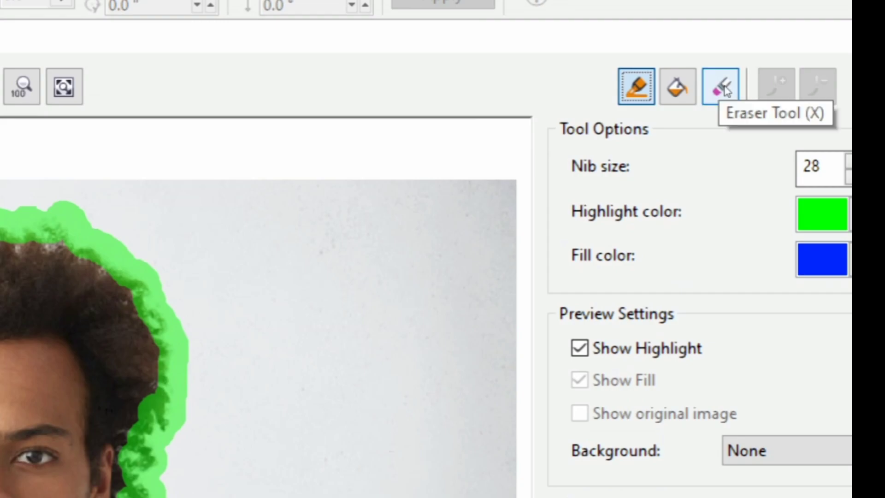
# Fill the area inside the highlighted outline with the Inside Fill tool, then preview and accept the cutout
pyautogui.click(724, 89)
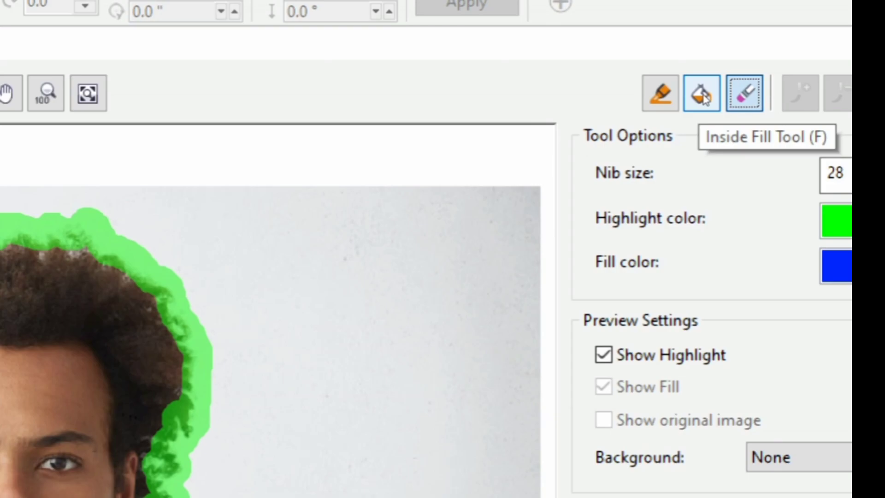
pyautogui.click(703, 95)
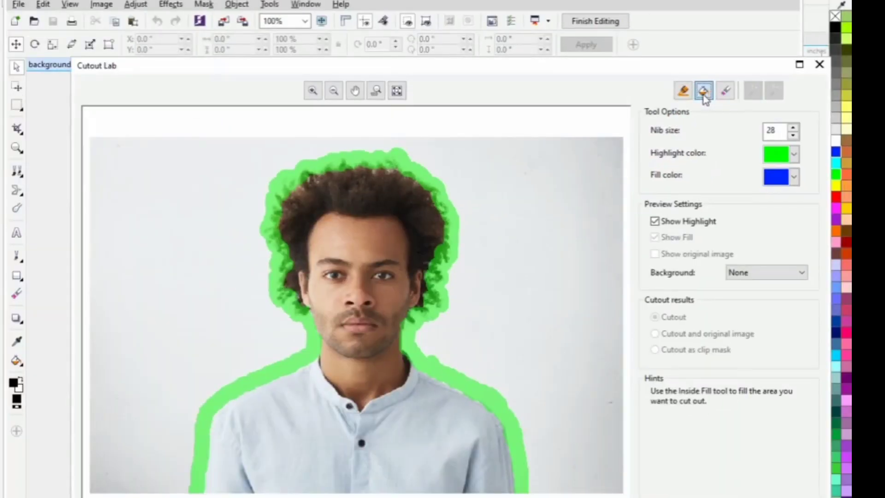
pyautogui.click(367, 246)
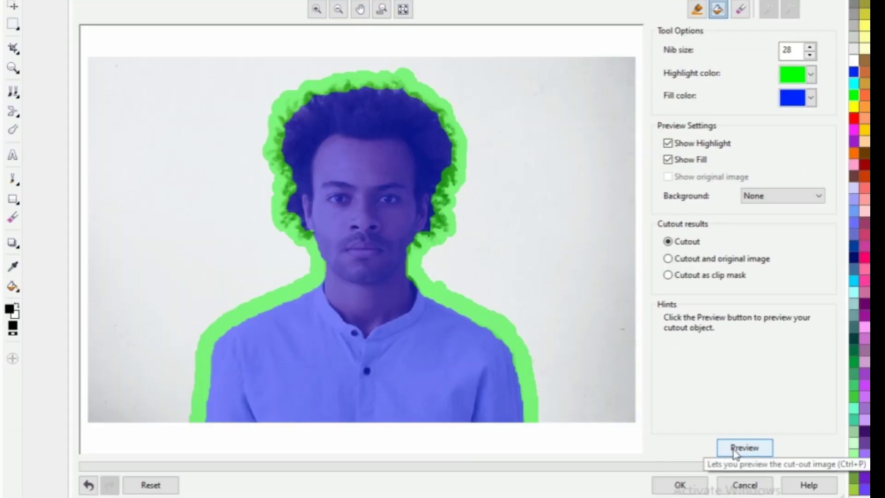
pyautogui.click(735, 450)
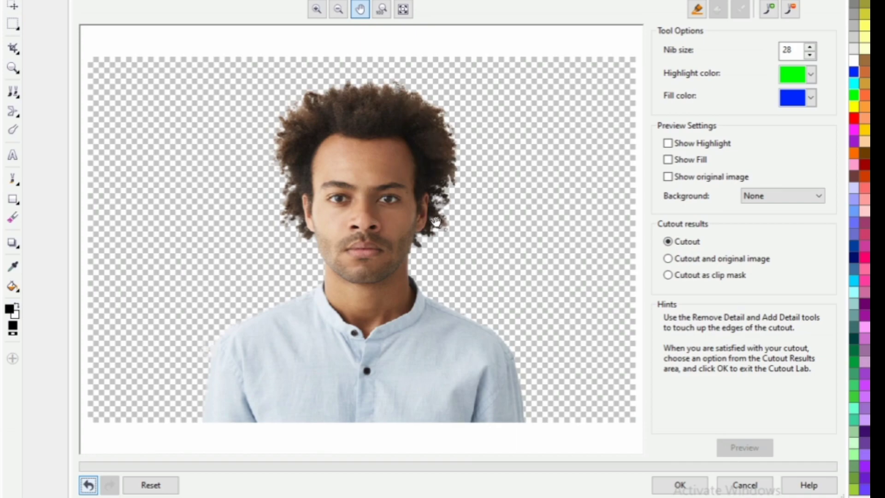
pyautogui.click(665, 488)
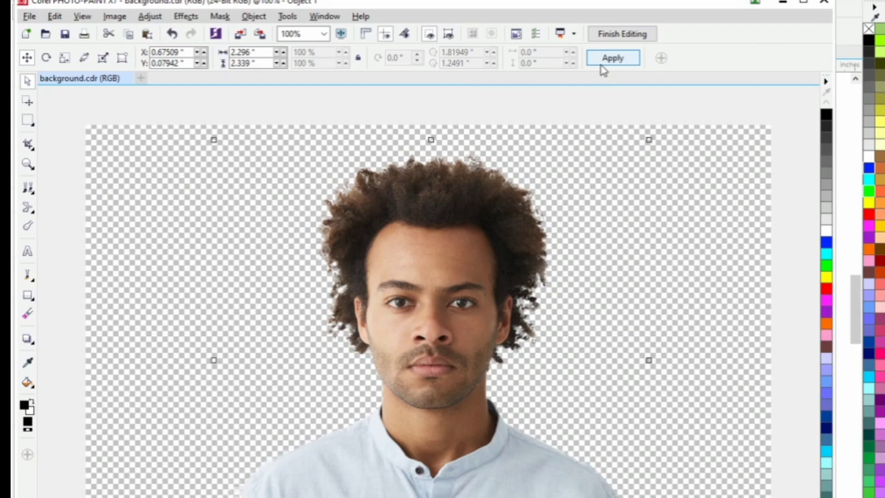
# Apply the cutout, finish editing and save the changes to background.cdr, returning to CorelDRAW
pyautogui.click(605, 64)
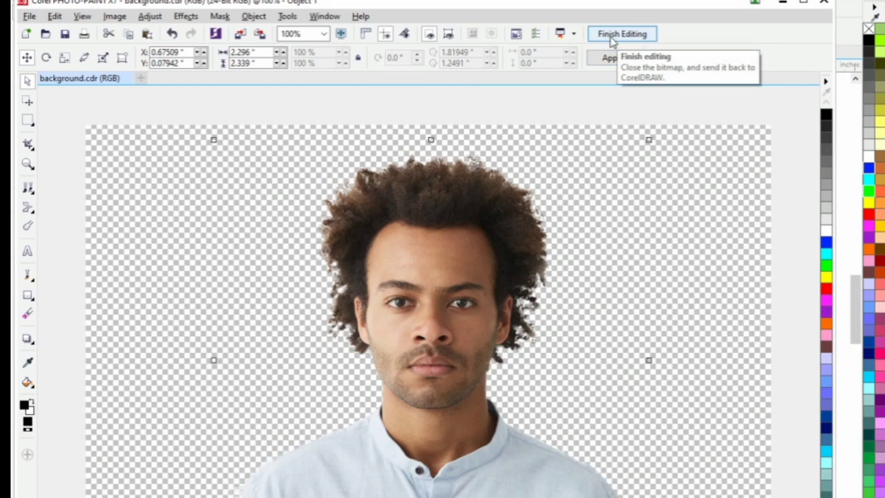
pyautogui.click(613, 42)
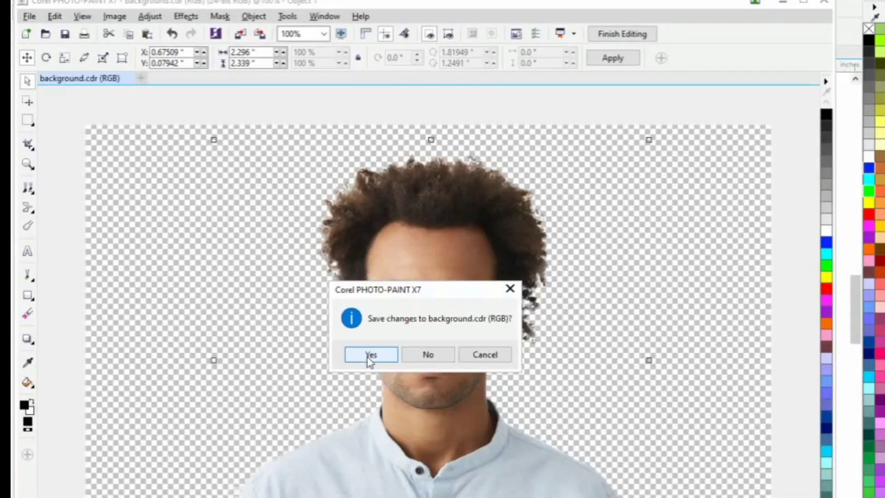
pyautogui.click(370, 355)
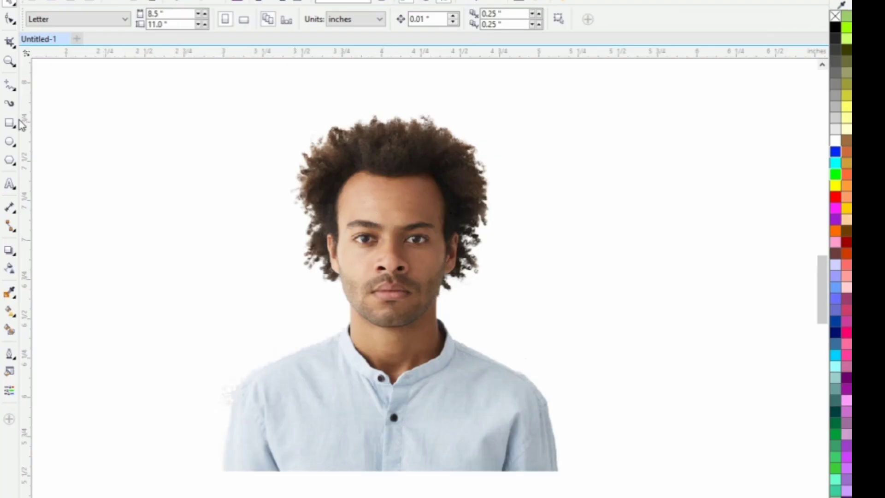
# Draw a rectangle around the cut-out portrait and narrow it from its left edge to about 2.08 by 2.32 inches
pyautogui.click(11, 123)
pyautogui.moveTo(221, 103); pyautogui.dragTo(556, 468)
pyautogui.click(11, 6)
pyautogui.moveTo(215, 285); pyautogui.dragTo(224, 285)
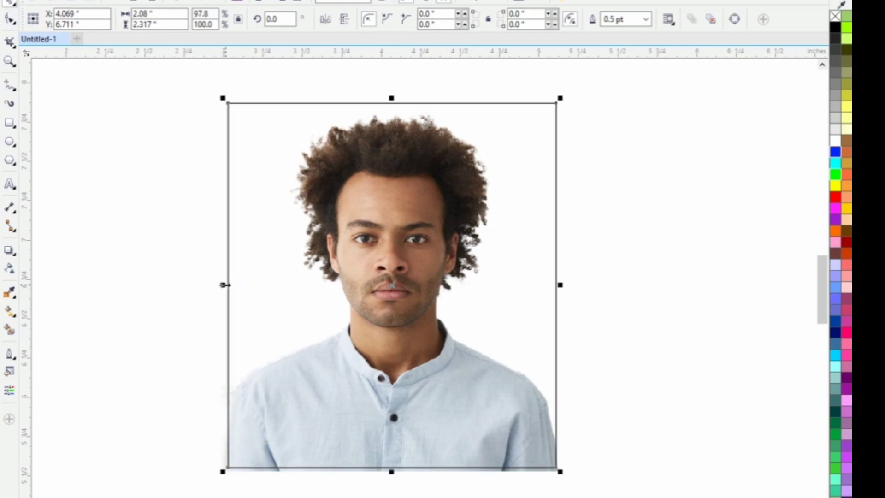
# Send the rectangle behind the portrait and fill it with cyan
pyautogui.hotkey('shift', 'pagedown')
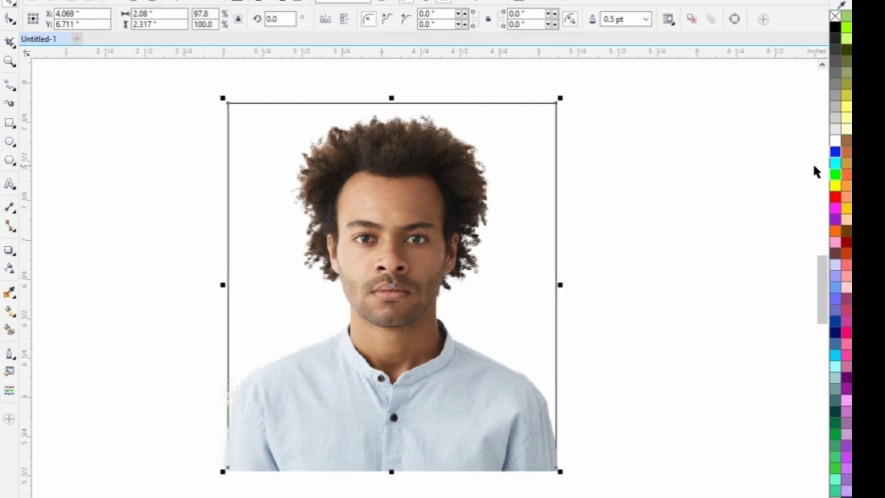
pyautogui.click(836, 162)
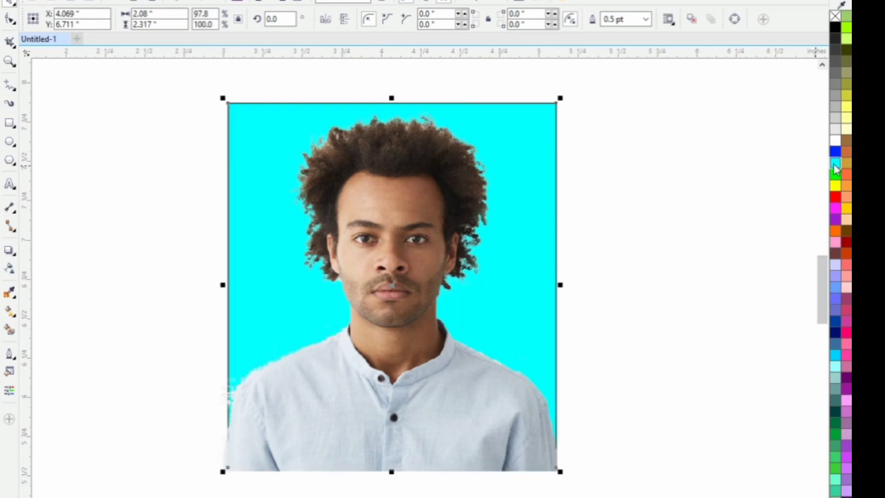
pyautogui.click(645, 170)
# Place a copy of the portrait and its cyan background to the right of the original and fill the copy's background green
pyautogui.scroll(-2, 534, 178)
pyautogui.moveTo(339, 134); pyautogui.dragTo(596, 330)
pyautogui.moveTo(466, 272); pyautogui.dragTo(537, 275)
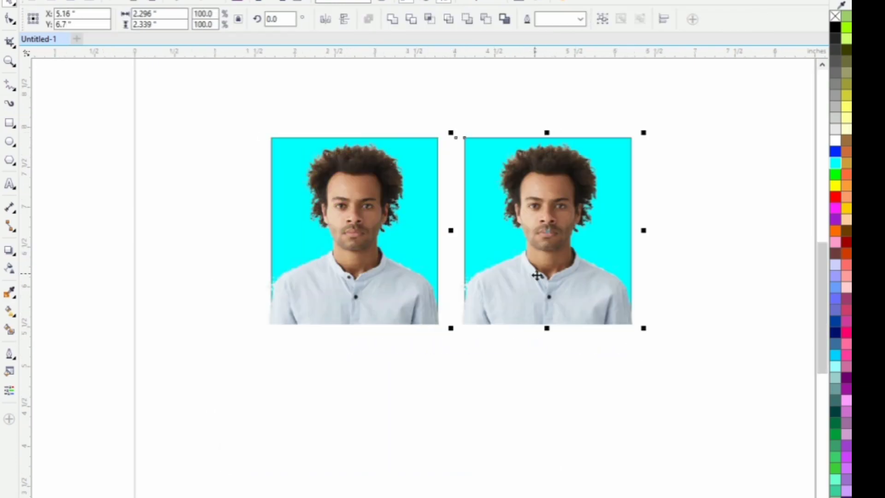
pyautogui.click(835, 174)
# Place a copy of the green portrait to its right in the same row and fill the new copy's background red
pyautogui.scroll(-2, 654, 166)
pyautogui.moveTo(417, 133); pyautogui.dragTo(591, 179)
pyautogui.click(557, 228)
pyautogui.scroll(-2, 557, 229)
pyautogui.press('F2')
pyautogui.moveTo(457, 140); pyautogui.dragTo(677, 246)
pyautogui.moveTo(482, 174); pyautogui.dragTo(509, 326)
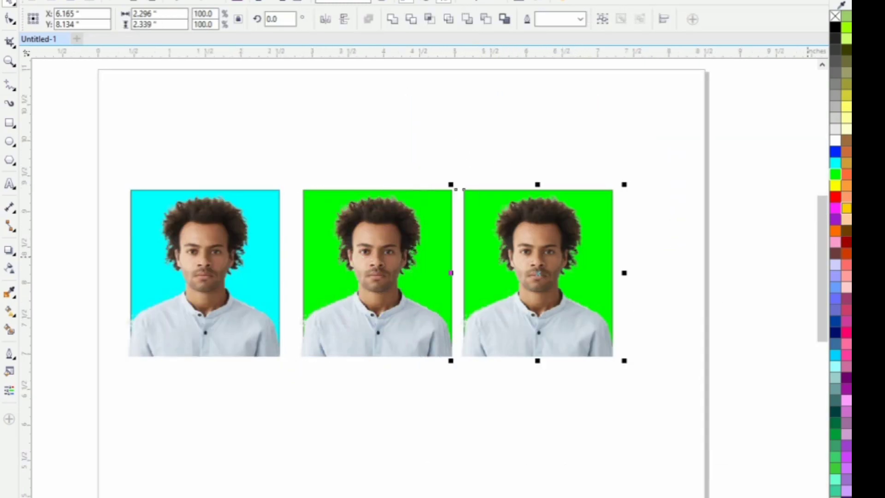
pyautogui.click(836, 197)
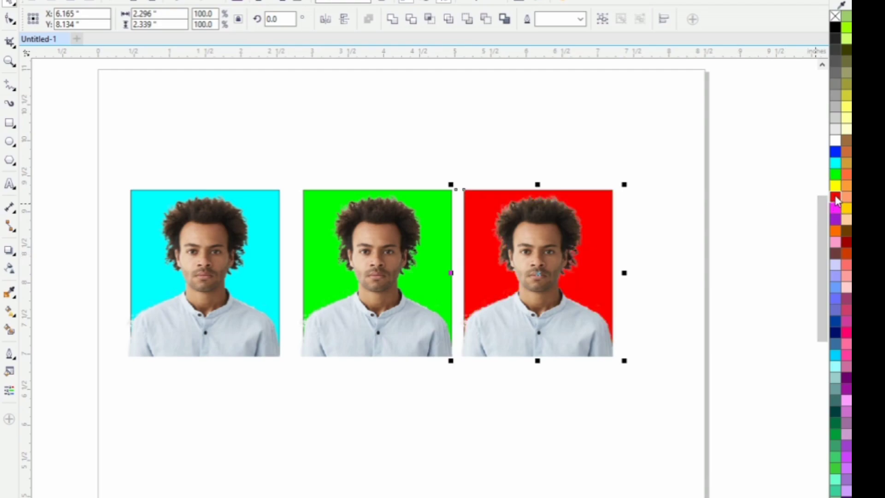
pyautogui.click(625, 199)
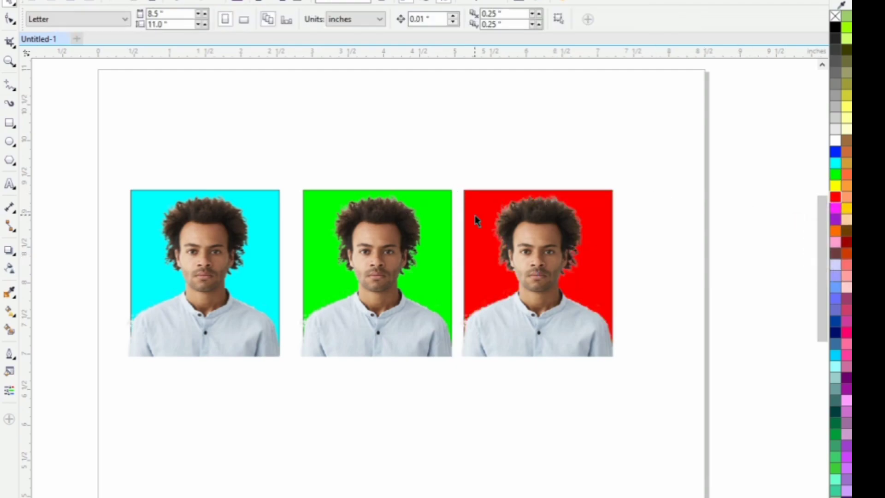